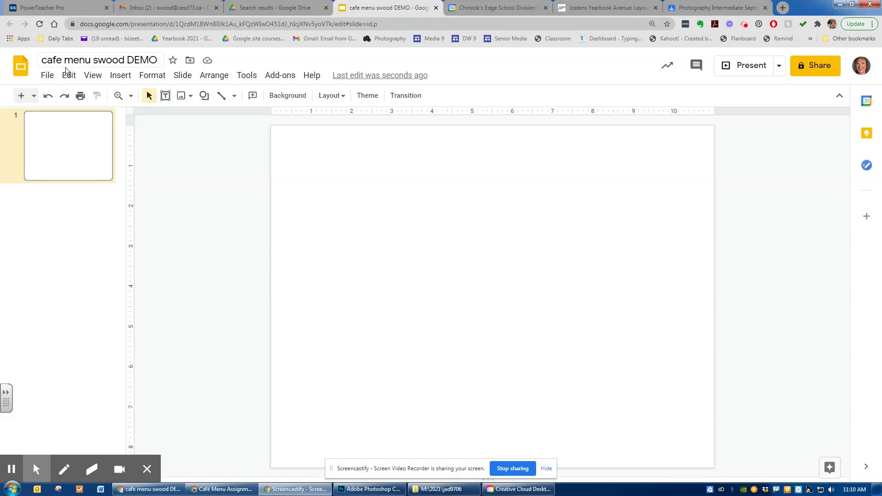
Set a custom page size of 8.5 by 11 inches to make the slide portrait.
left_click(46, 75)
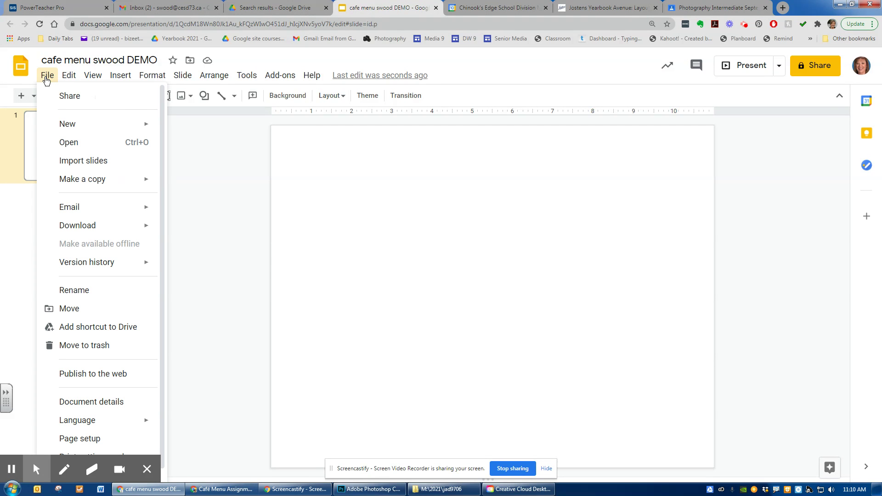
left_click(99, 439)
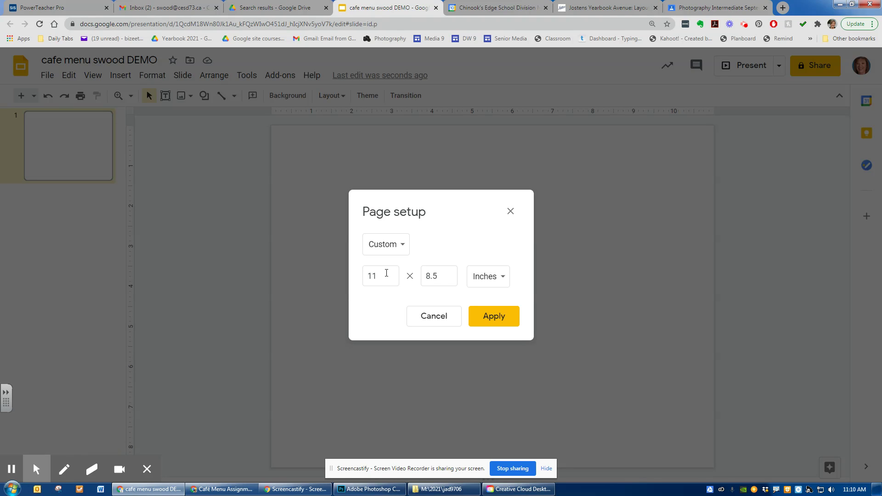
left_click_drag(386, 276, 359, 274)
left_click(402, 246)
left_click(403, 246)
left_click_drag(381, 277, 349, 280)
type("8.5")
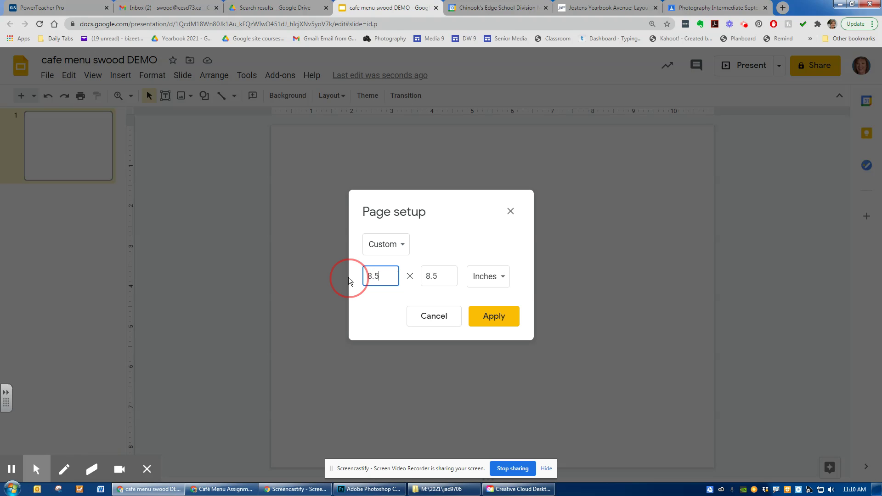
left_click_drag(437, 275, 415, 276)
type("11")
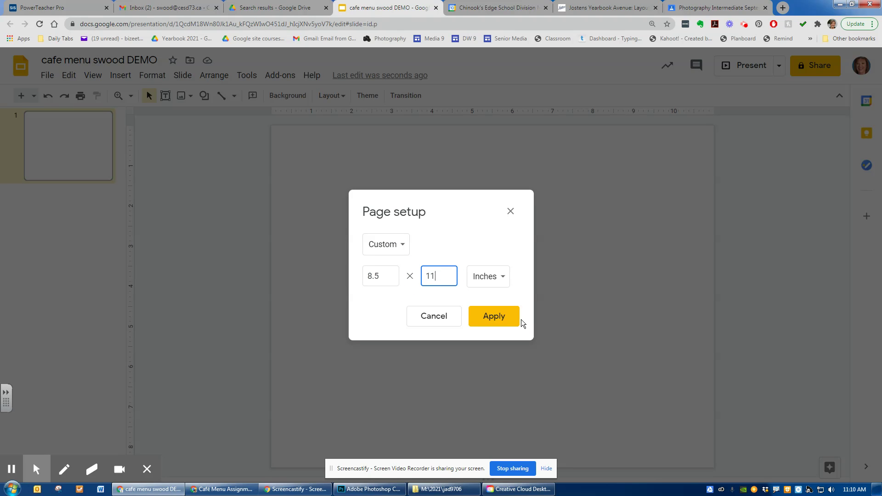
left_click(505, 318)
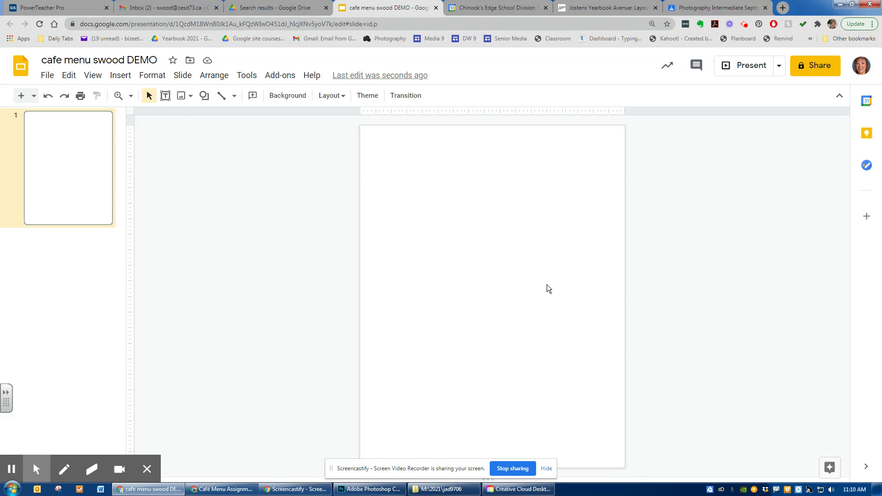
Draw a text box across the top of the page and type 'Swood Cafe'.
left_click(168, 99)
left_click_drag(396, 153, 559, 182)
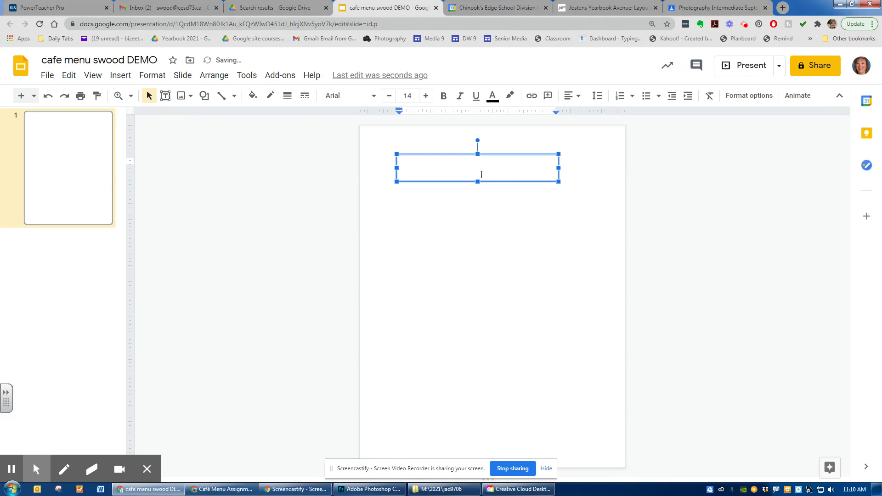
type("Swood Cafe")
left_click_drag(442, 163, 386, 164)
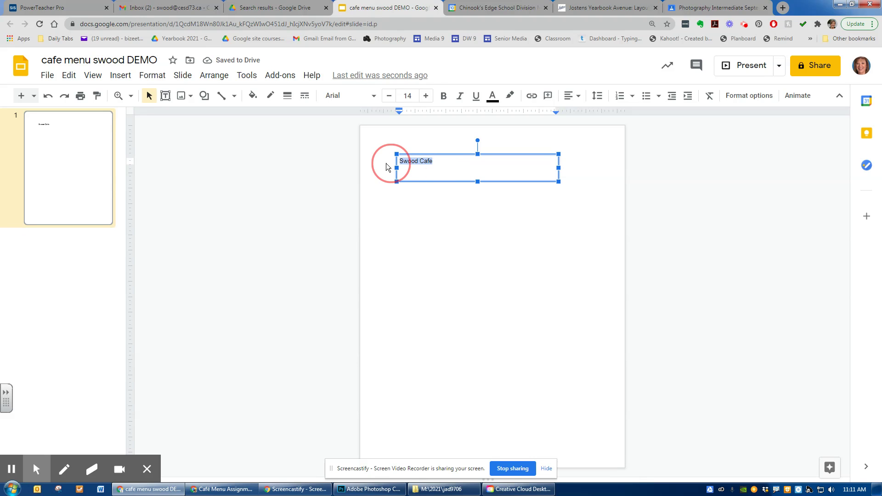
Enlarge the Swood Cafe title to 23 pt and colour it red berry (dark red).
left_click(426, 97)
left_click(427, 97)
left_click(427, 97)
left_click(427, 97)
left_click(427, 97)
left_click(426, 97)
left_click(426, 98)
left_click(427, 98)
left_click(426, 97)
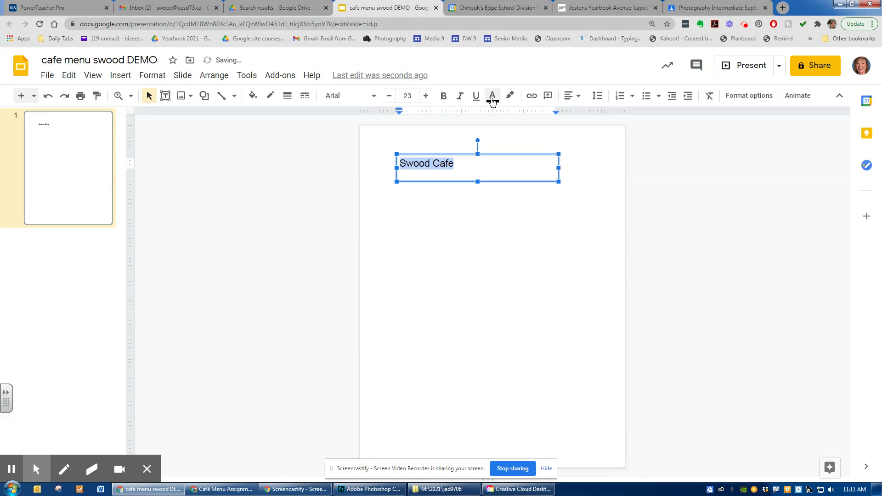
left_click(492, 95)
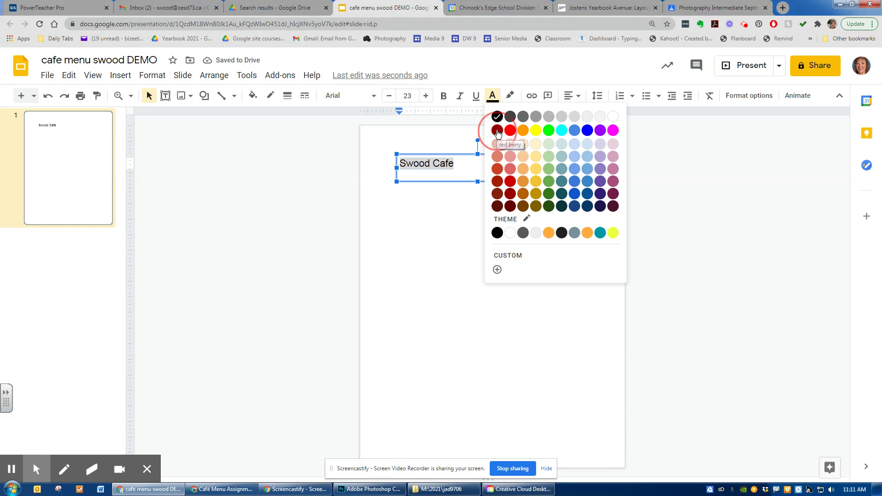
left_click(498, 131)
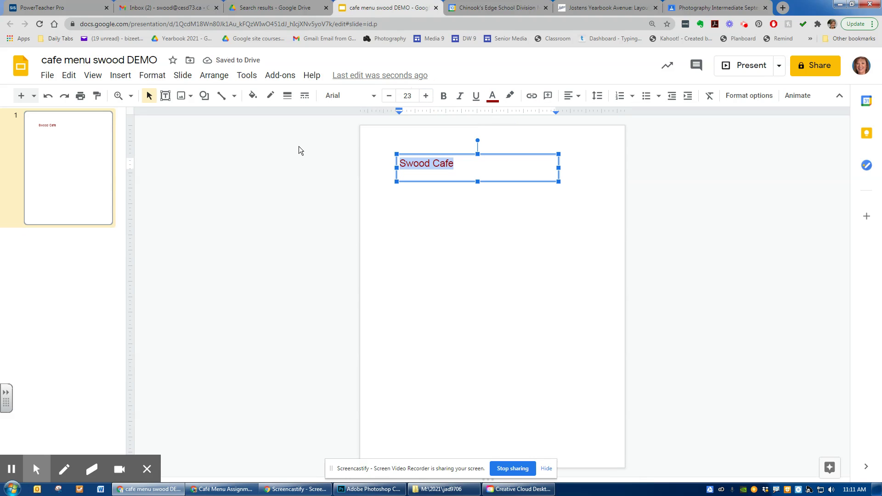
Fill the title box with light pink.
left_click(252, 96)
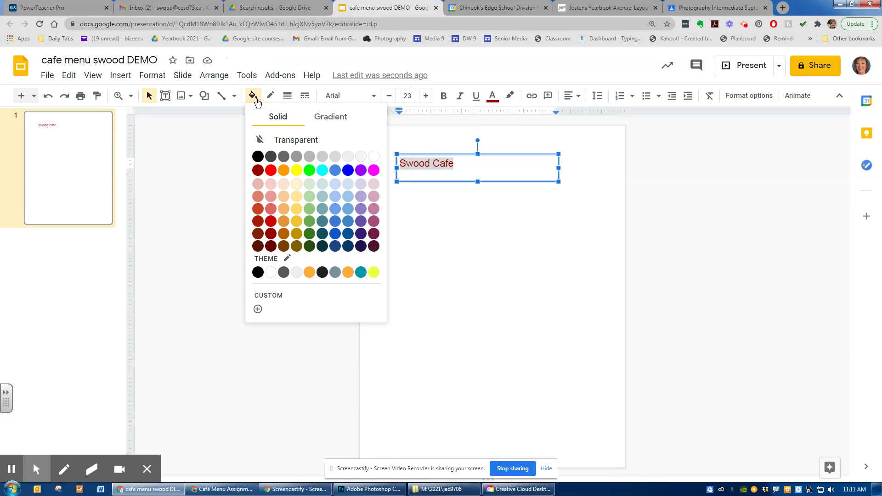
left_click(273, 187)
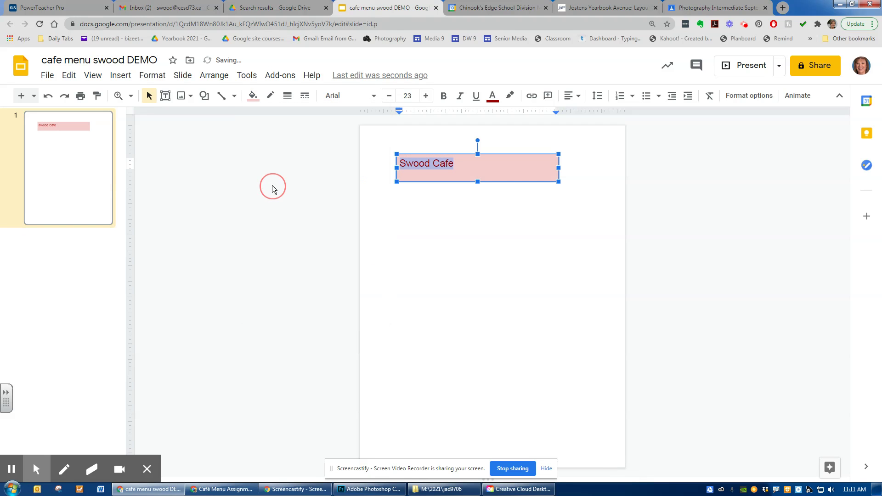
left_click(525, 330)
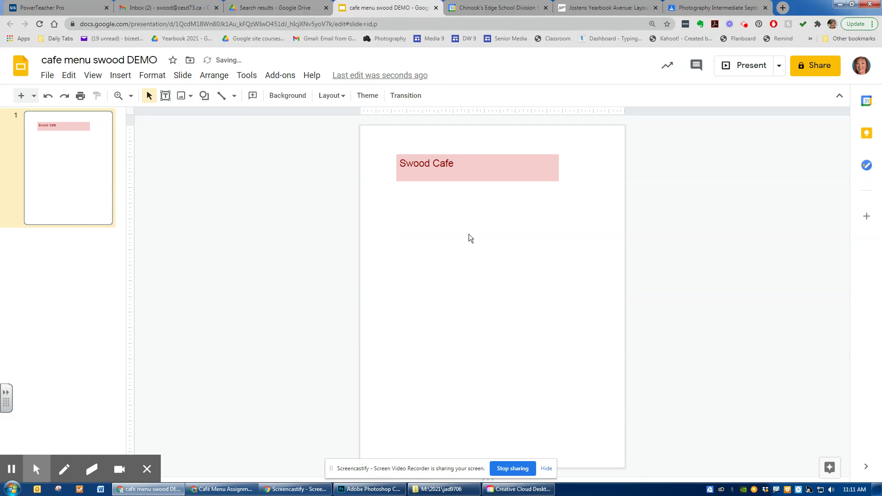
Shrink the pink title box to fit 'Swood Cafe', then select all its text.
left_click(448, 170)
left_click_drag(557, 168, 462, 170)
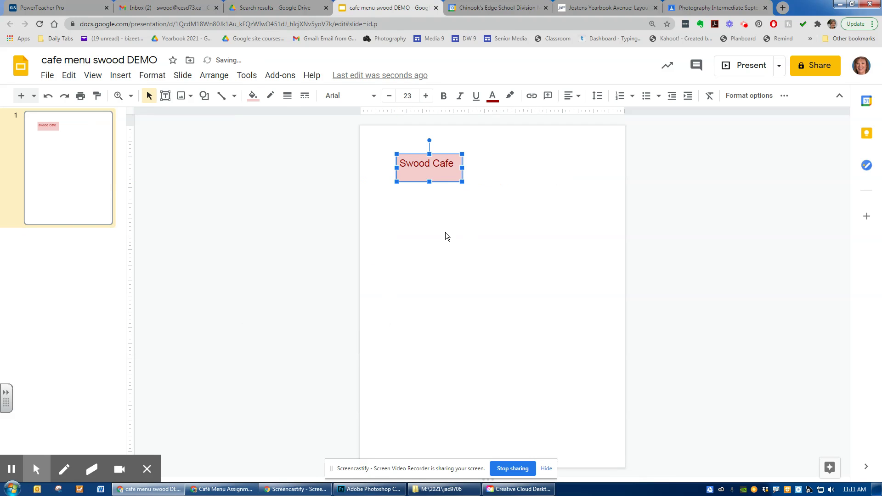
left_click(446, 233)
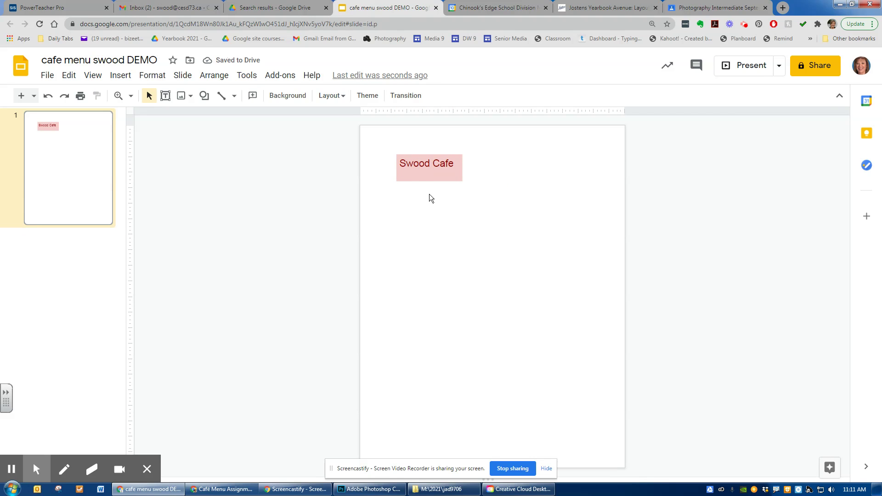
left_click(426, 167)
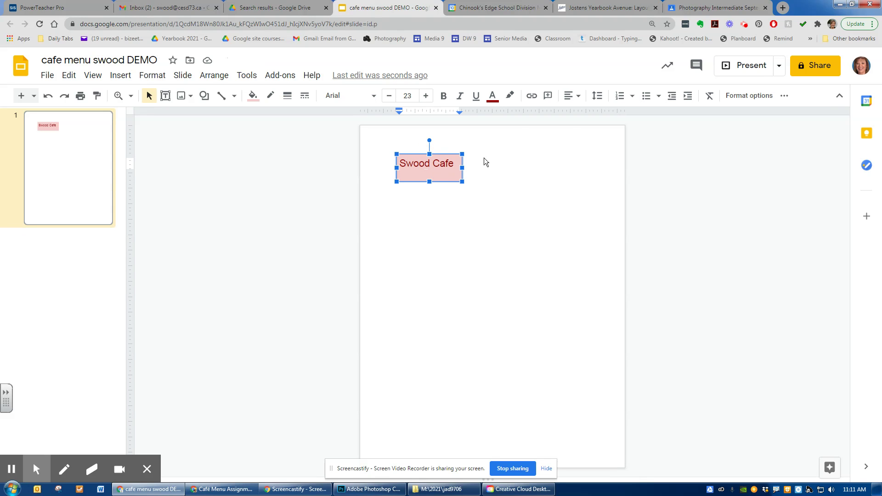
left_click_drag(400, 165, 453, 167)
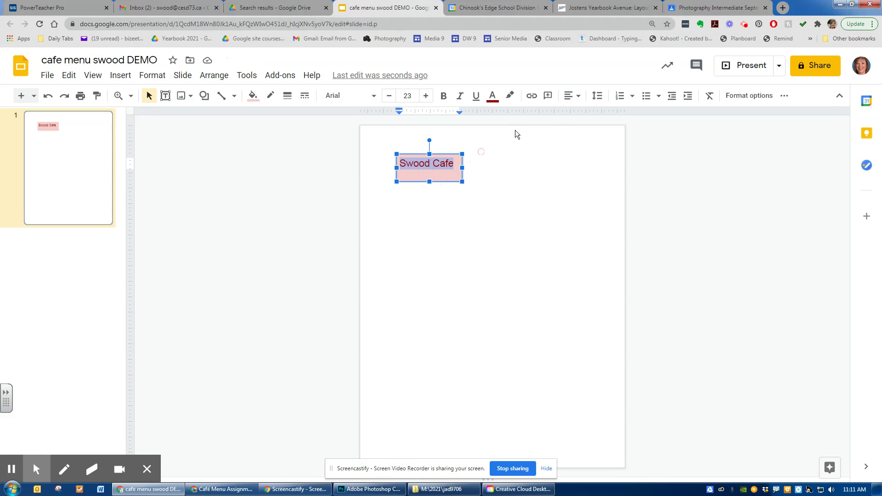
left_click(578, 96)
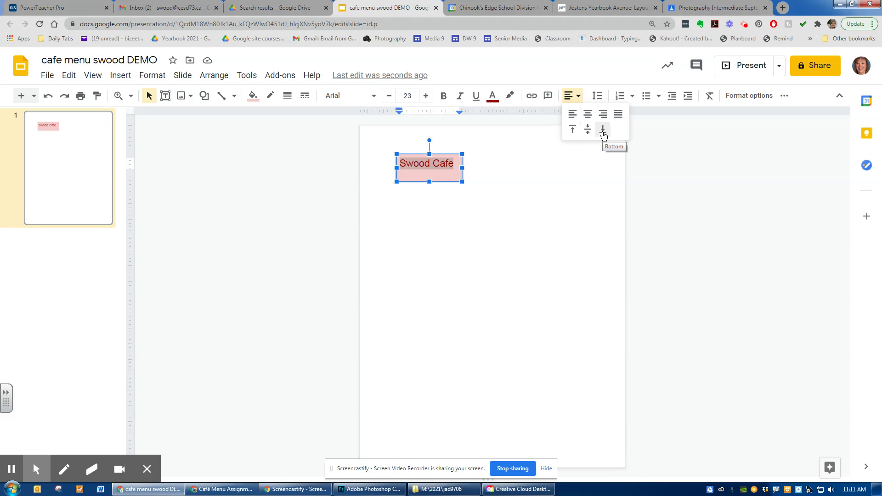
Align the title to the middle of its box and enlarge it to 41 pt.
left_click(588, 132)
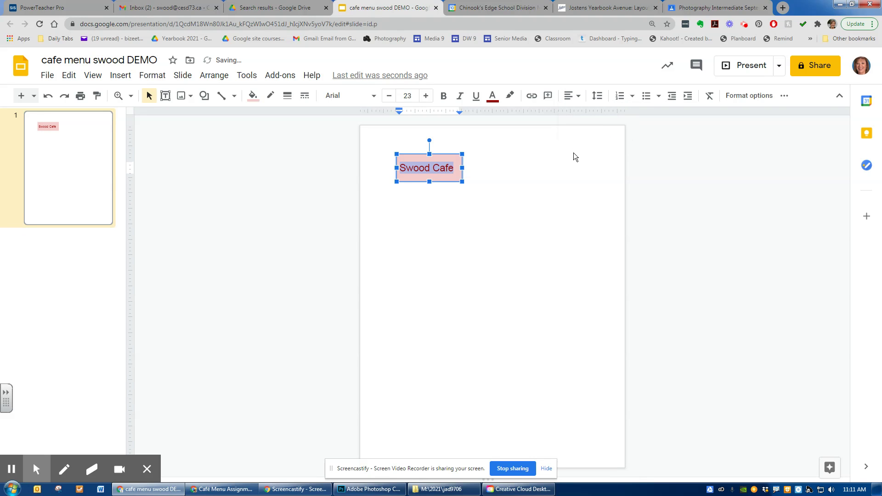
left_click(426, 96)
left_click(426, 96)
left_click(426, 96)
left_click(425, 96)
left_click(426, 96)
left_click(426, 96)
left_click(426, 96)
Widen the title box so the text fits on one line, and centre it horizontally.
left_click_drag(463, 167, 522, 167)
left_click(574, 97)
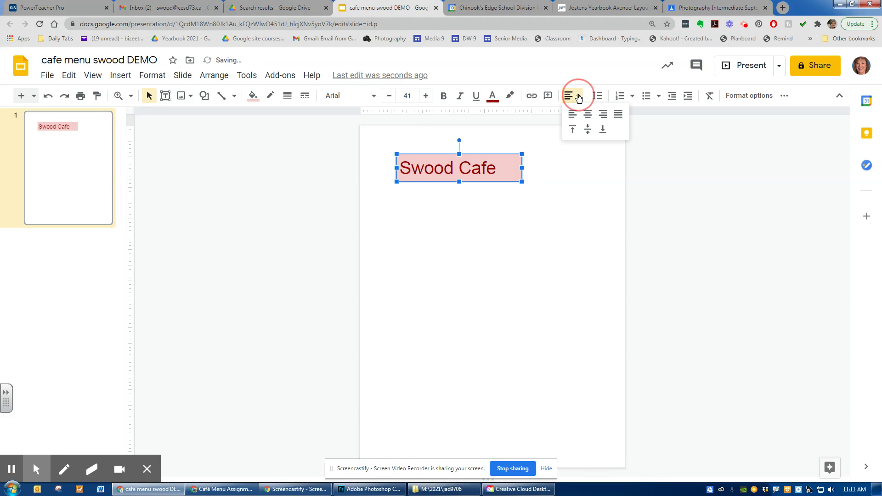
left_click(585, 114)
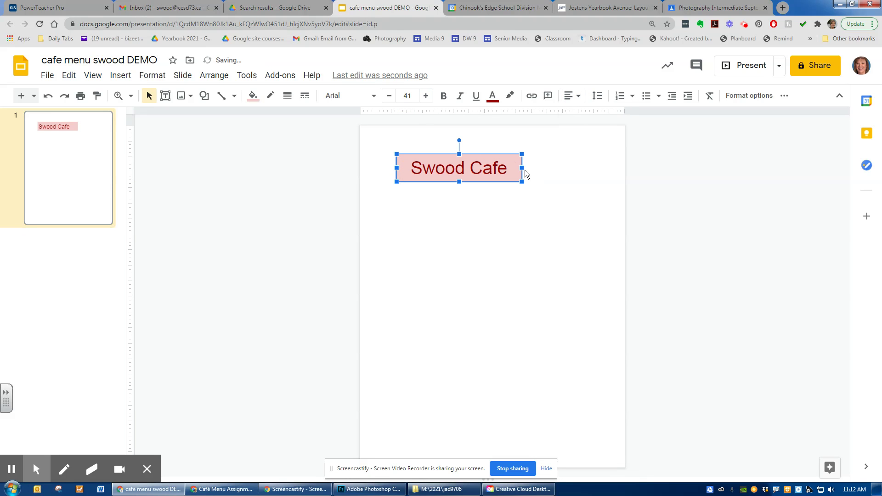
left_click(470, 237)
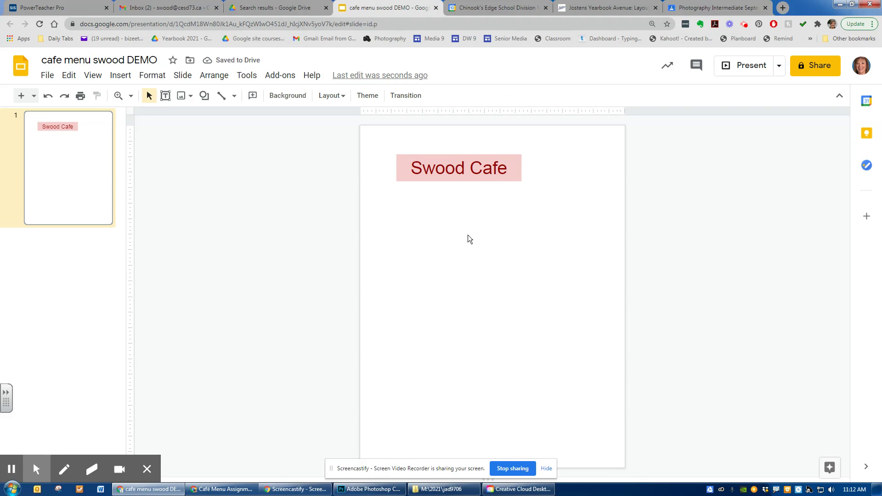
left_click(503, 172)
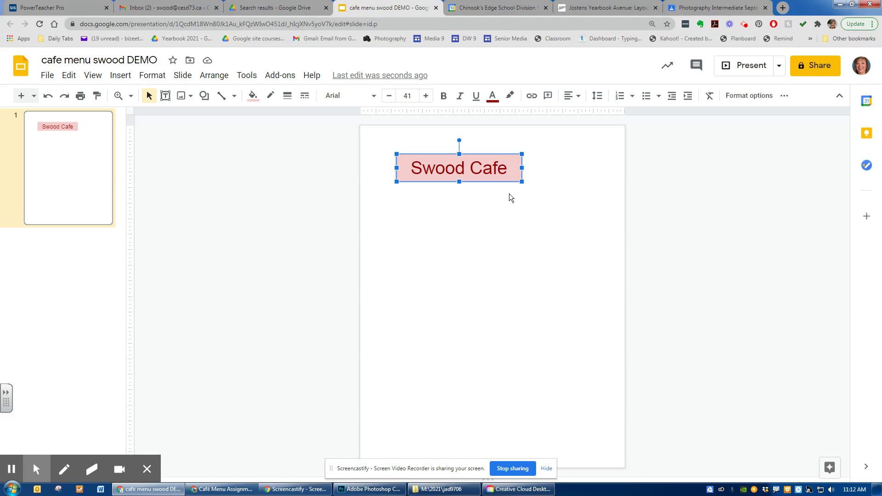
left_click(533, 211)
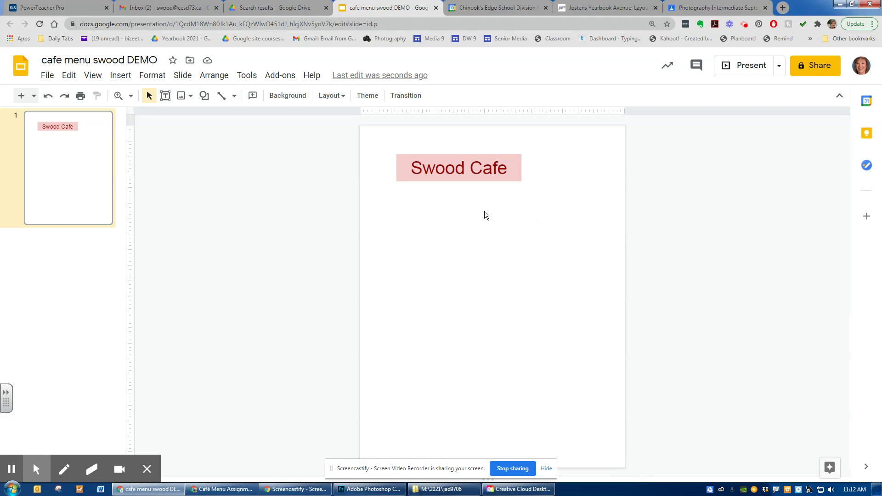
key("ctrl+a")
Duplicate the Swood Cafe box and move the copy just below the title.
key("ctrl+d")
left_click(479, 222)
key("ctrl+a")
key("ctrl+d")
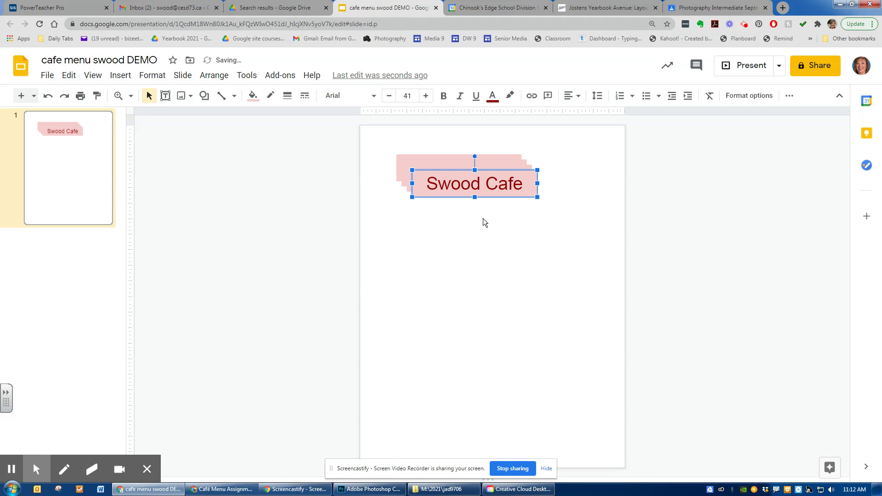
left_click(498, 187)
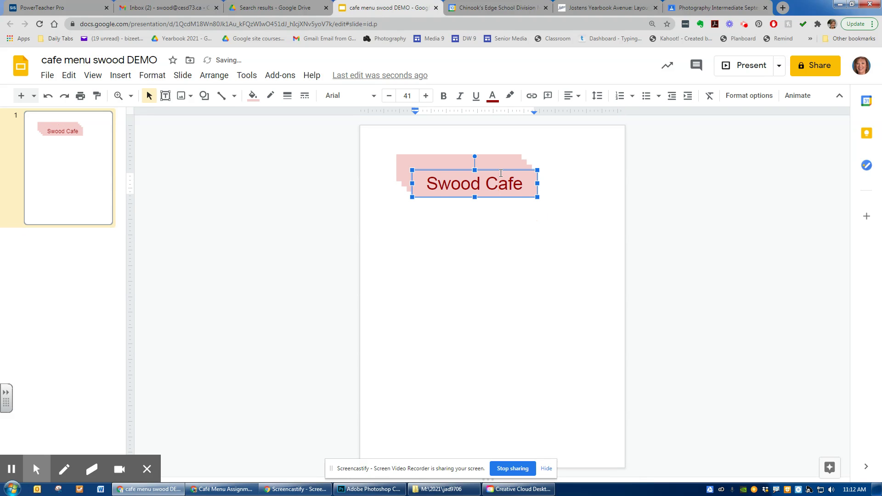
left_click_drag(508, 171, 517, 259)
left_click(522, 171)
left_click(514, 264)
key("ctrl+z")
key("ctrl+z")
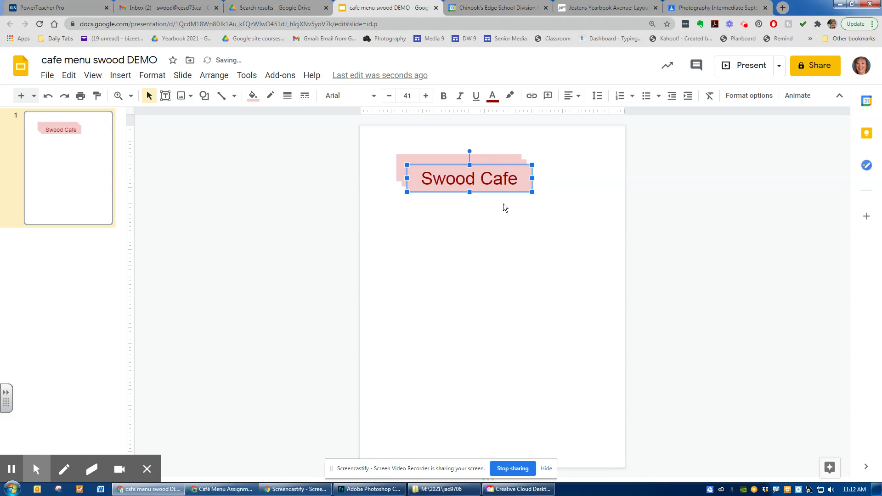
key("ctrl+z")
left_click(490, 170)
left_click_drag(502, 170, 522, 243)
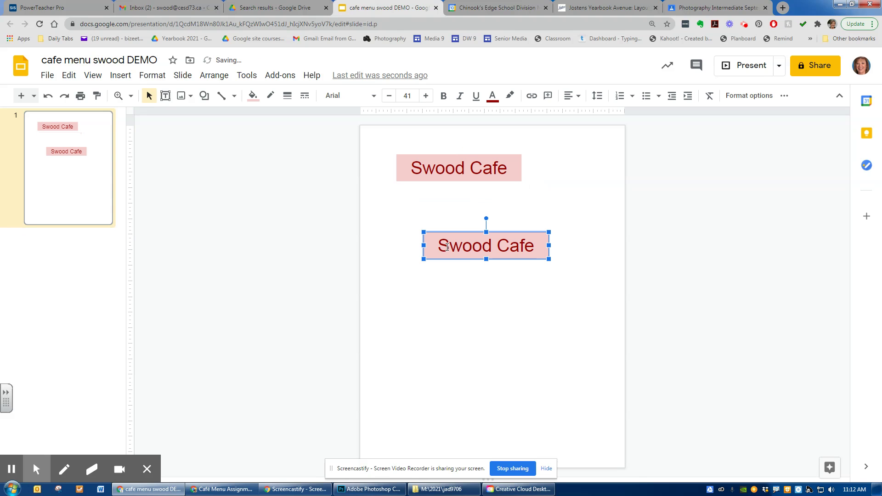
Change the copy's text to 'Starters' at 31 pt and trim the box to fit.
triple_click(451, 246)
type("St")
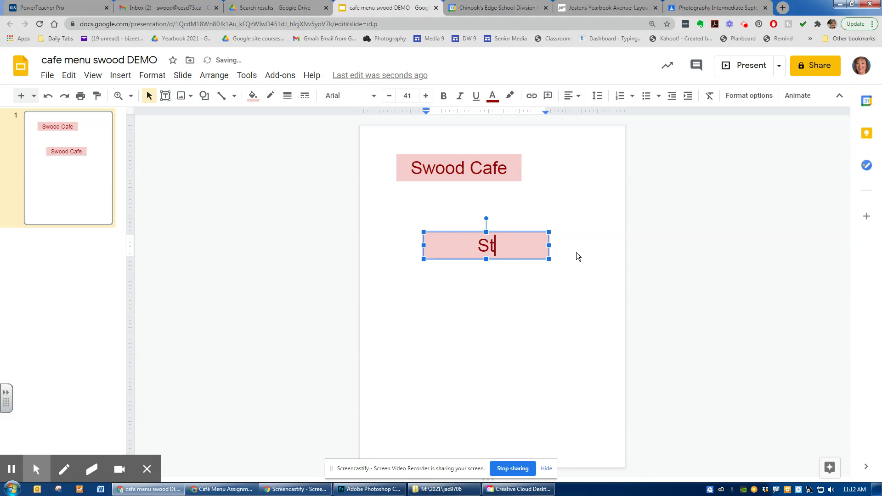
type("arters")
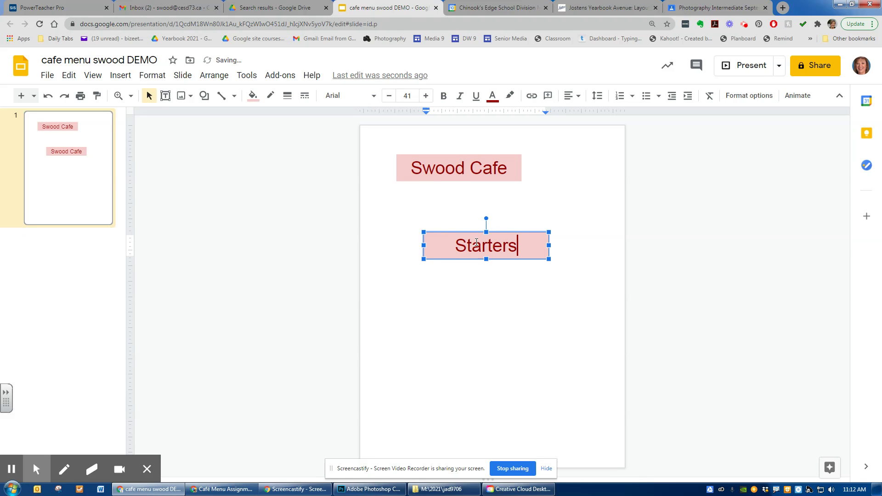
left_click(456, 246)
left_click(525, 247, "shift")
left_click(390, 99)
left_click(390, 99)
left_click(390, 100)
left_click(390, 99)
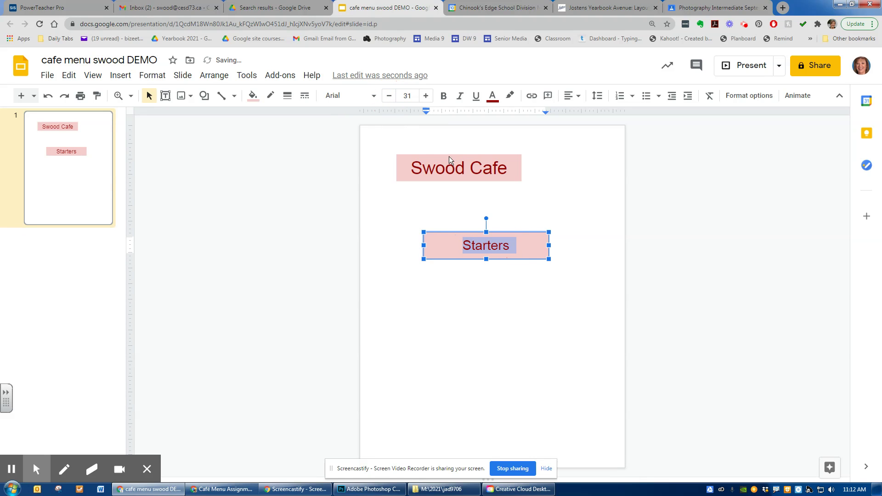
left_click_drag(548, 246, 528, 246)
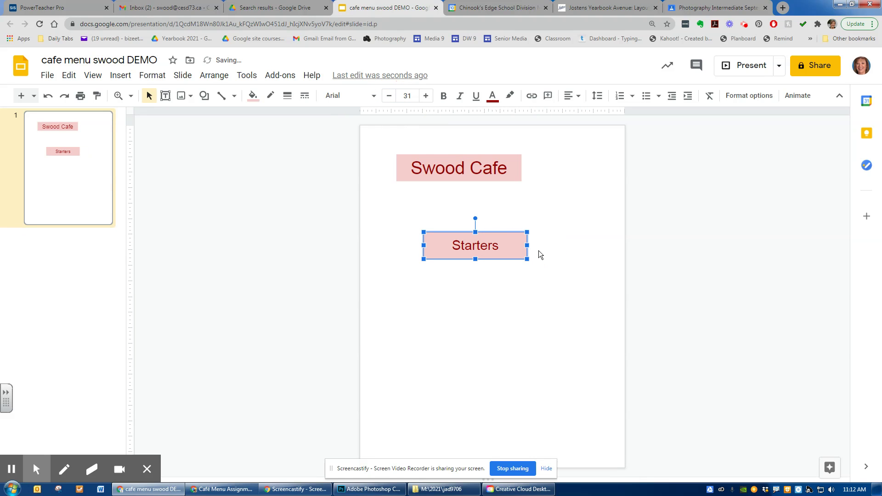
left_click_drag(478, 261, 477, 255)
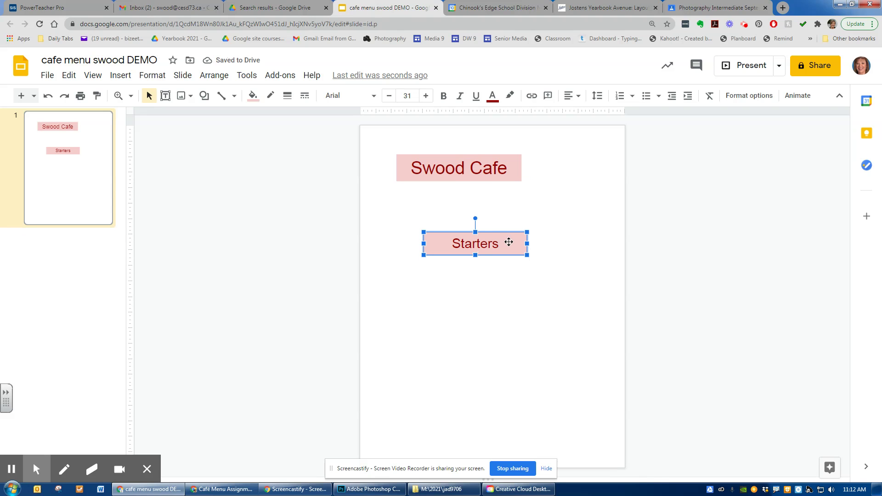
left_click(257, 97)
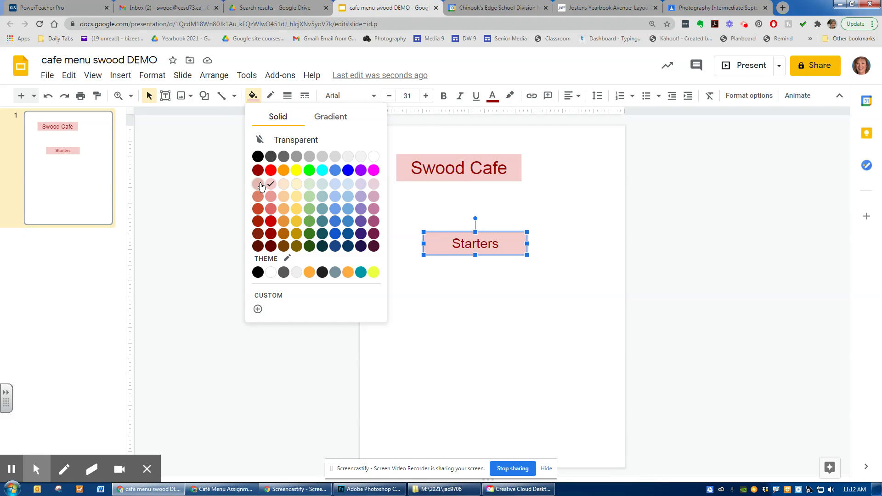
Fill the Starters box with light green 3.
left_click(309, 185)
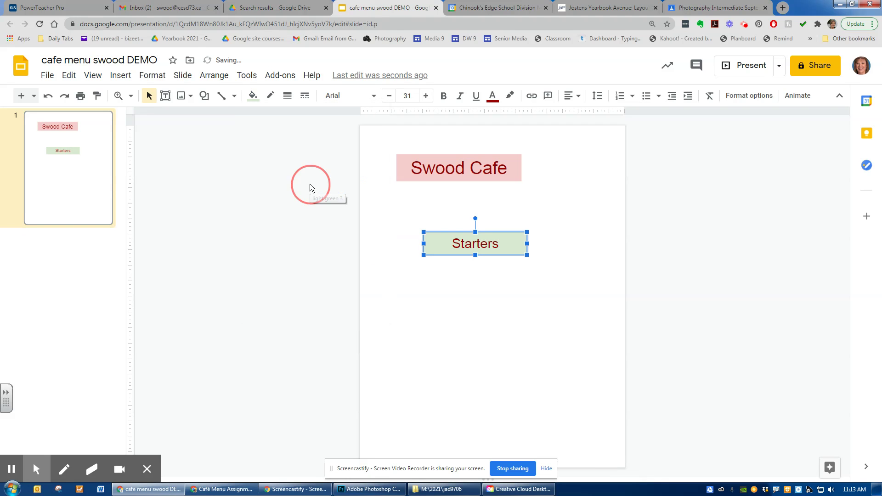
left_click(583, 249)
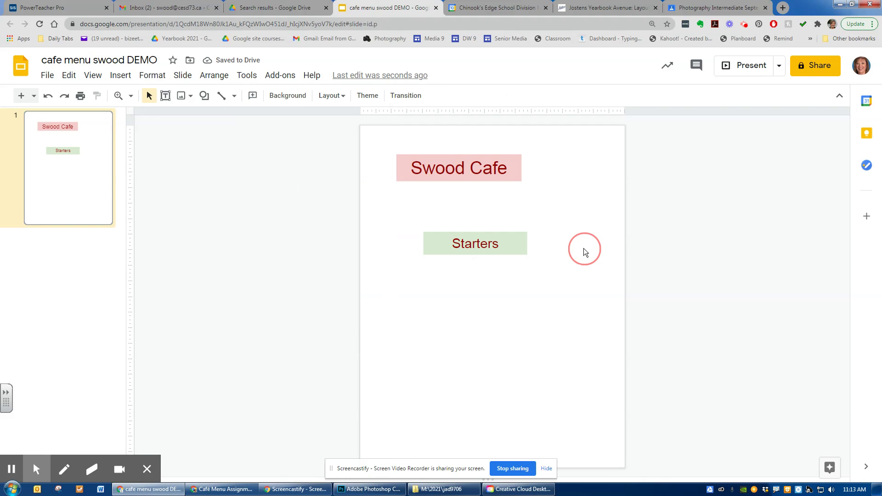
left_click(505, 247)
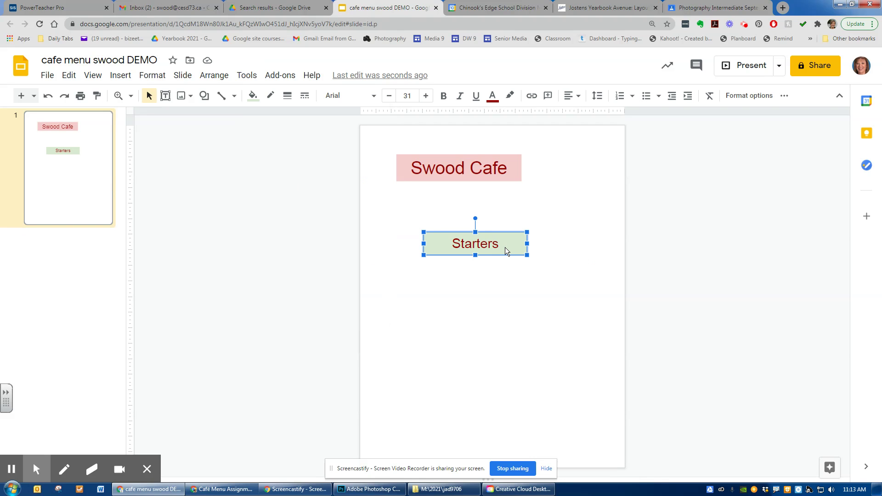
Give the Starters box a 2px dark red 2 border, then duplicate it.
left_click(287, 95)
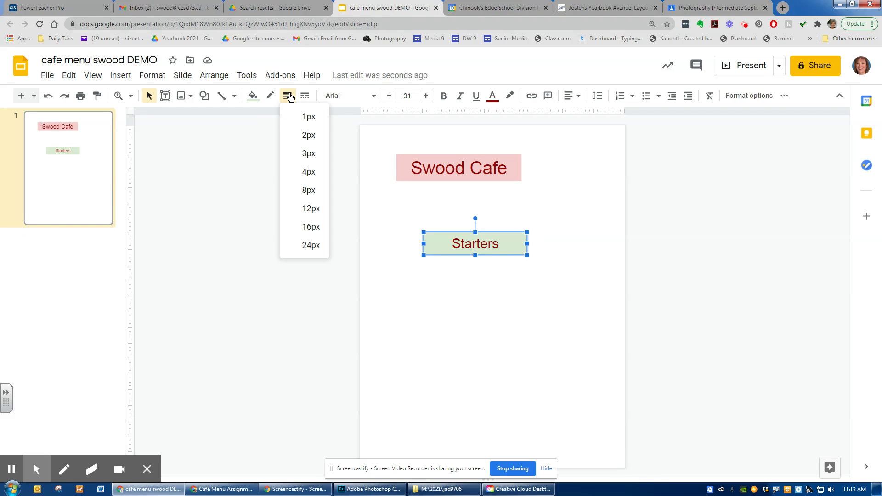
left_click(310, 135)
left_click(305, 97)
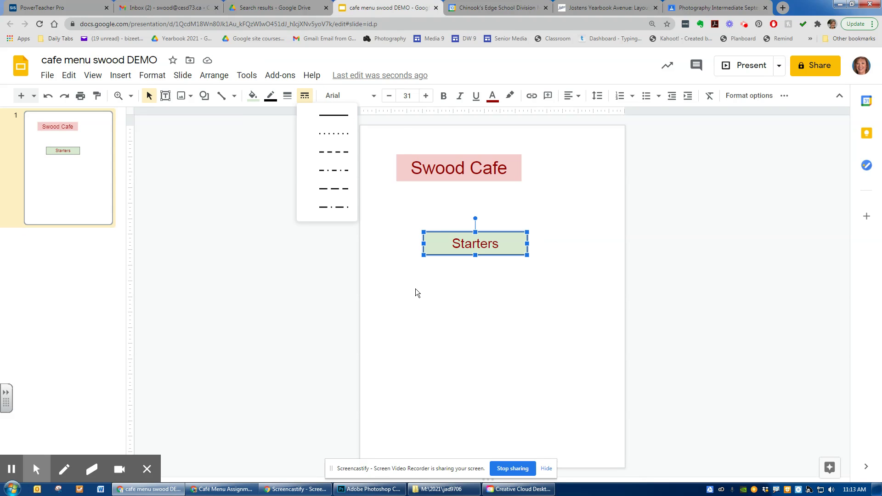
left_click(271, 96)
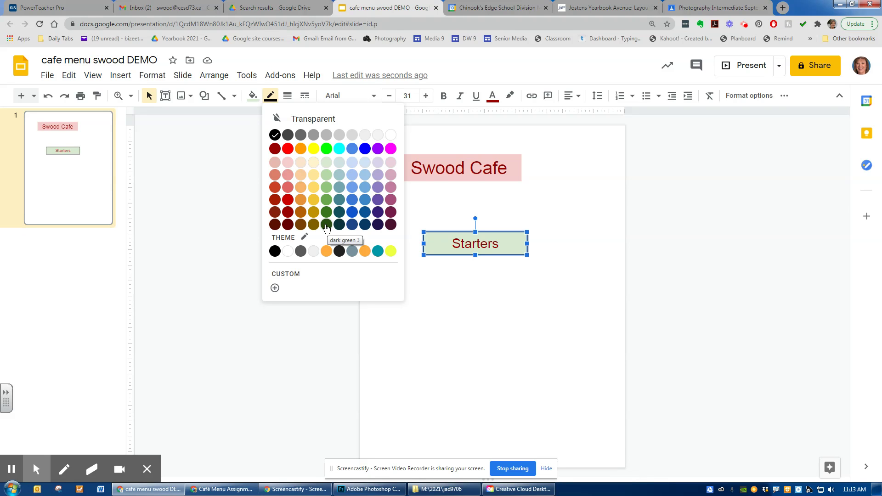
left_click(287, 212)
left_click(396, 332)
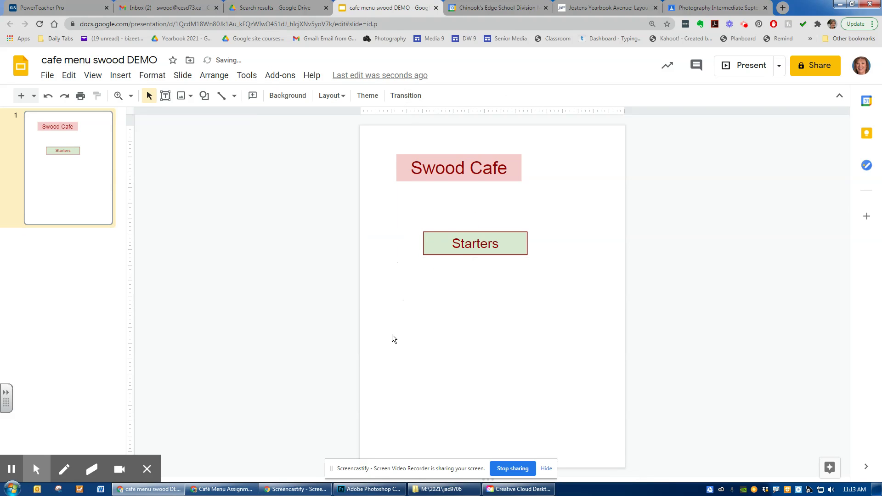
left_click(510, 251)
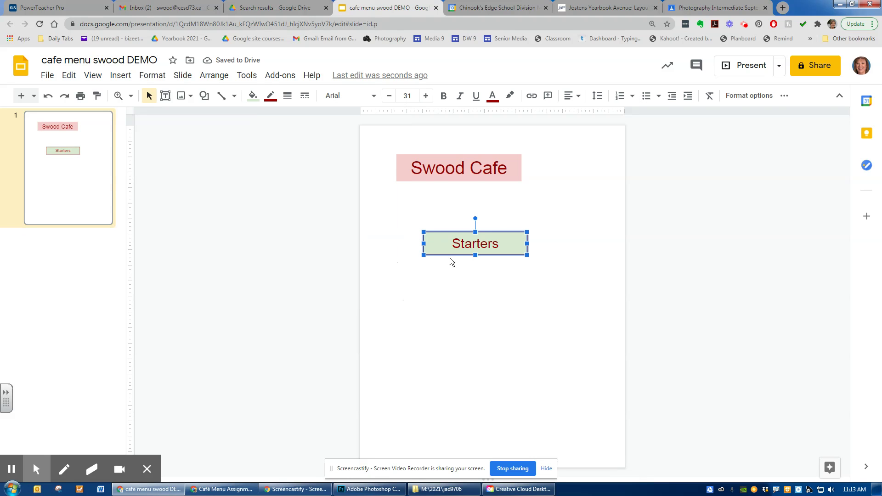
key("ctrl+d")
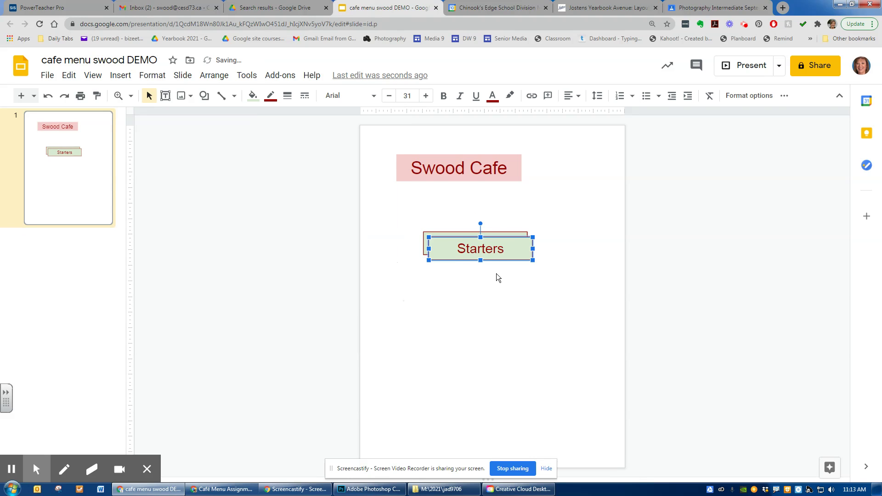
Arrange the Starters copies in a column and rename the middle box 'Mains'.
left_click_drag(516, 244, 522, 357)
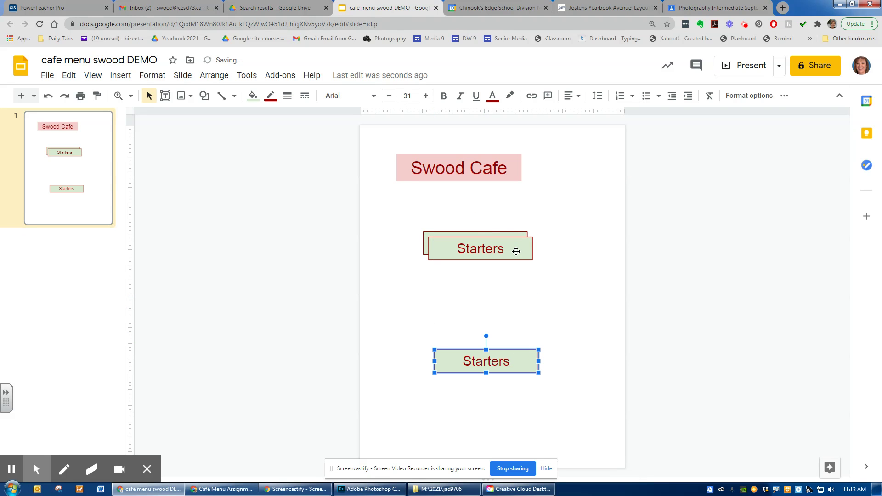
left_click(515, 242)
left_click_drag(514, 241, 496, 292)
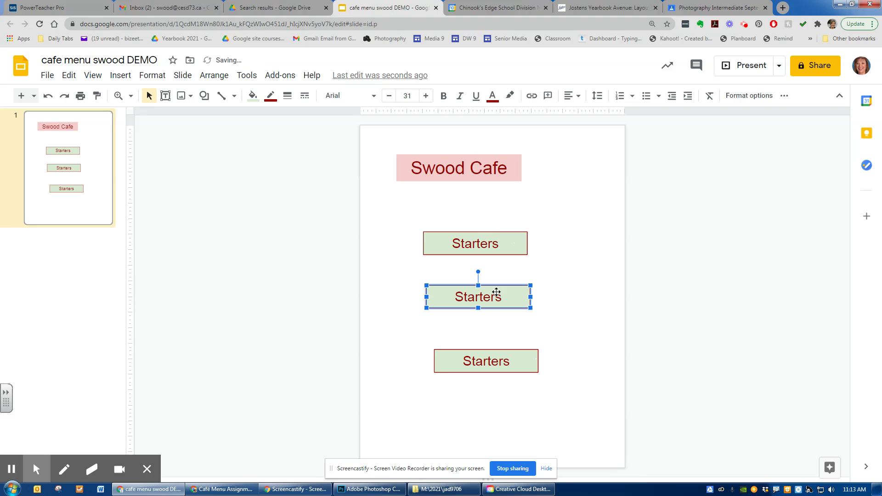
type("Mains")
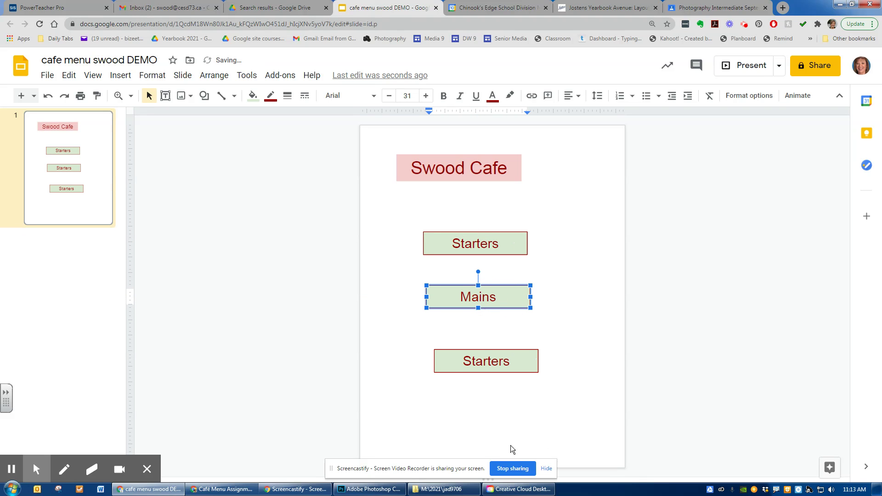
Change the bottom box's text from Starters to 'Desserts'.
left_click(464, 361)
left_click_drag(464, 362, 511, 361)
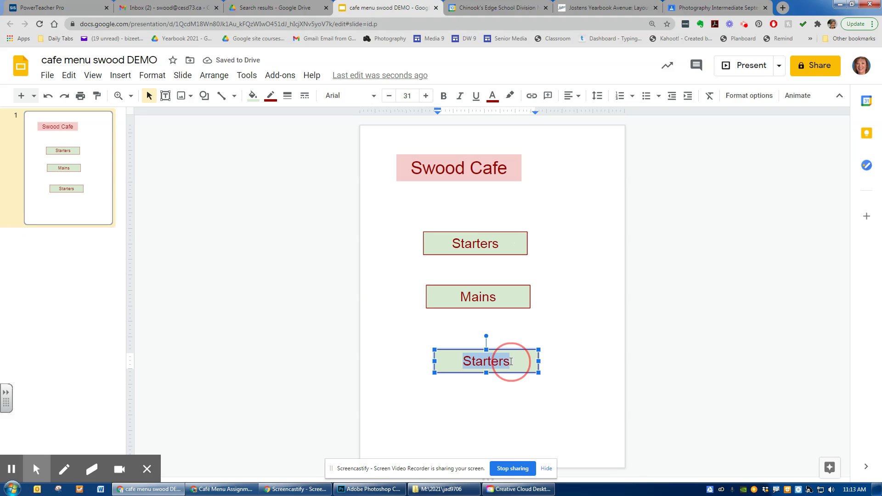
type("Desserts")
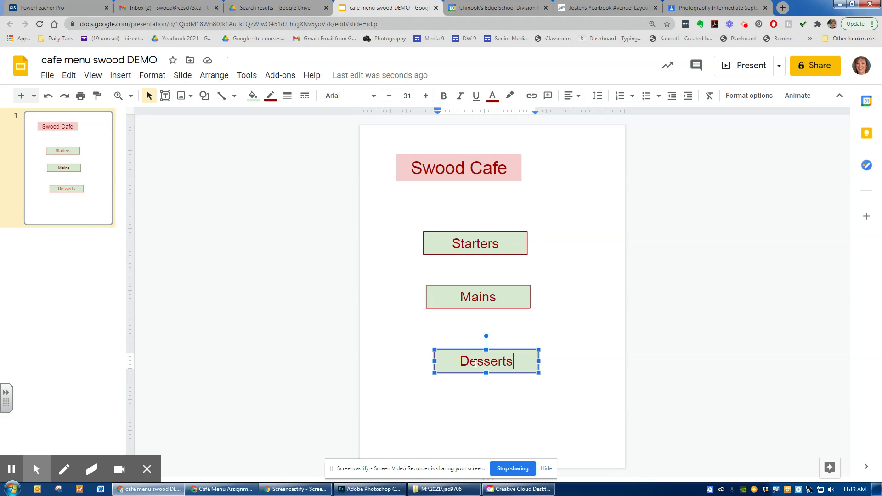
left_click_drag(478, 362, 491, 362)
left_click(572, 332)
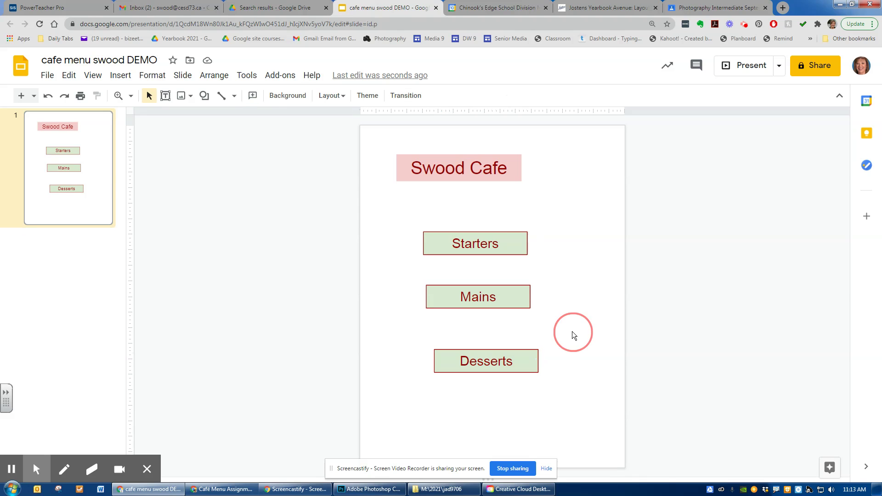